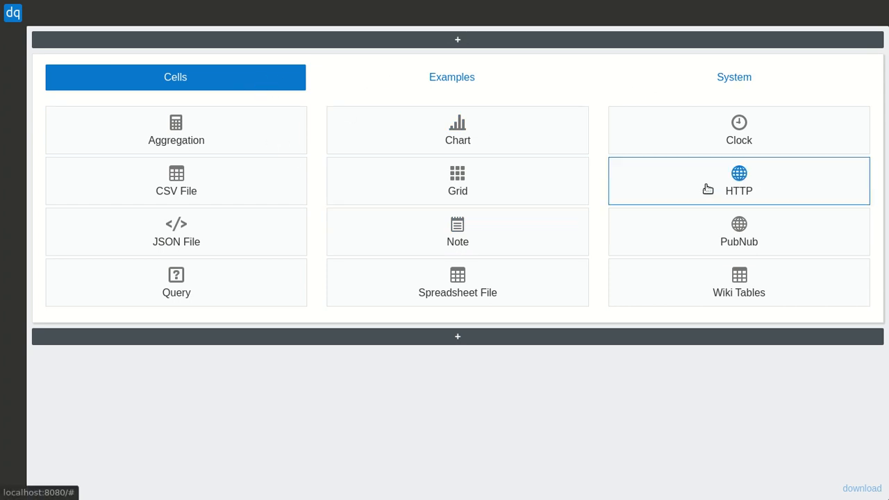
Browse the example and system entries, and add the Open Source Licenses cell to the document.
{"action": "left_click", "coordinate": [443, 81]}
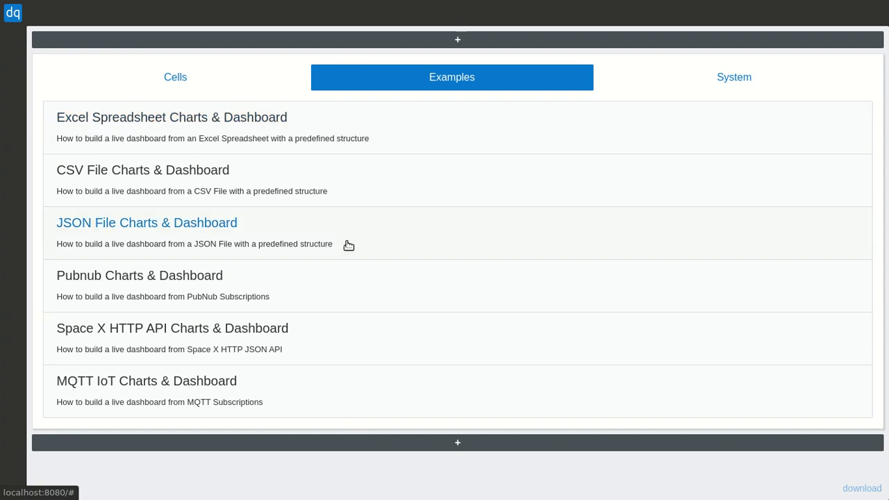
{"action": "left_click", "coordinate": [664, 84]}
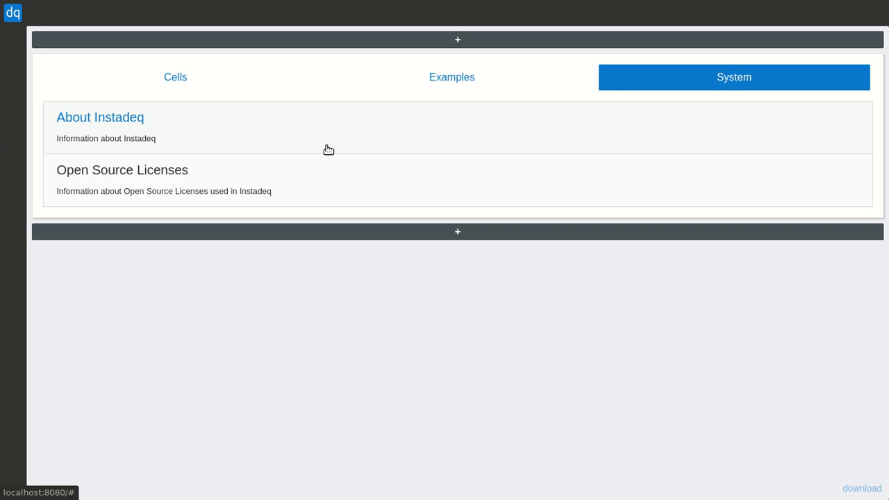
{"action": "left_click", "coordinate": [325, 179]}
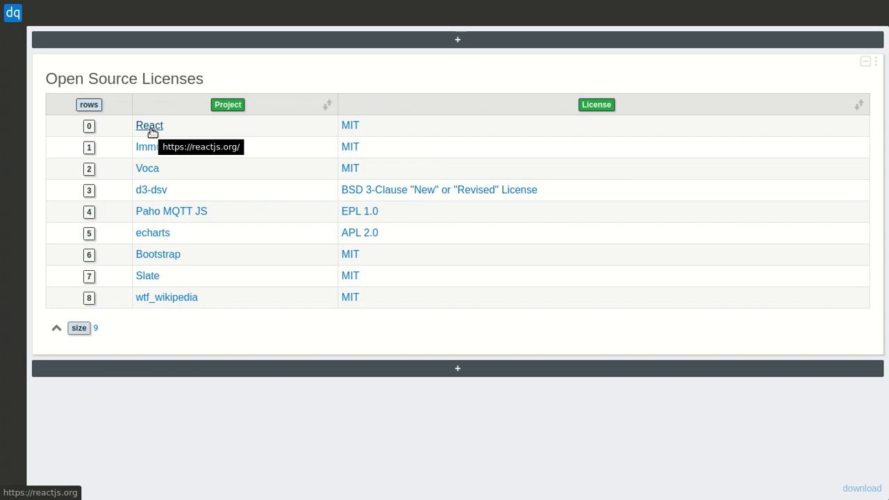
Try both sort directions on the licenses table's Project column, leaving it in ascending order.
{"action": "left_click", "coordinate": [328, 106]}
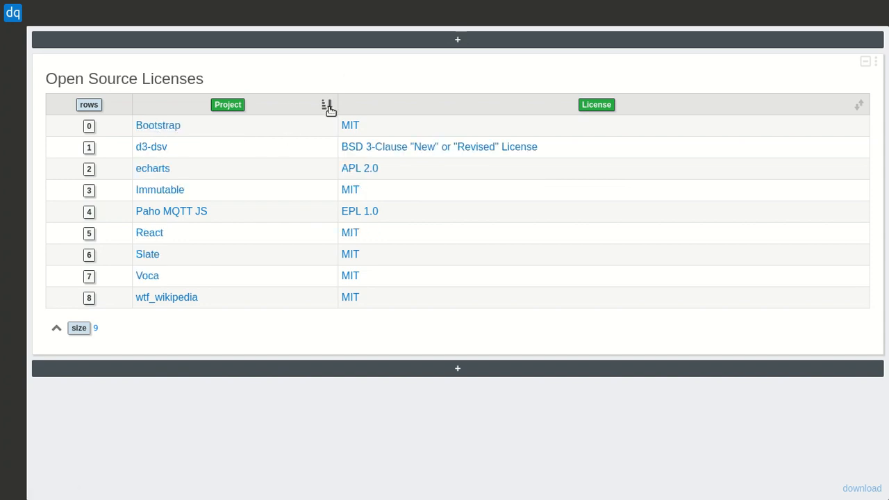
{"action": "left_click", "coordinate": [327, 106]}
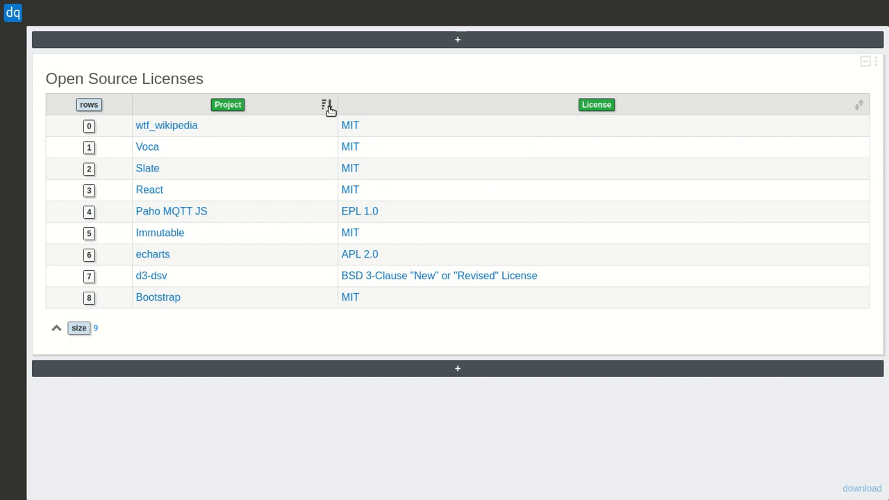
{"action": "left_click", "coordinate": [329, 107]}
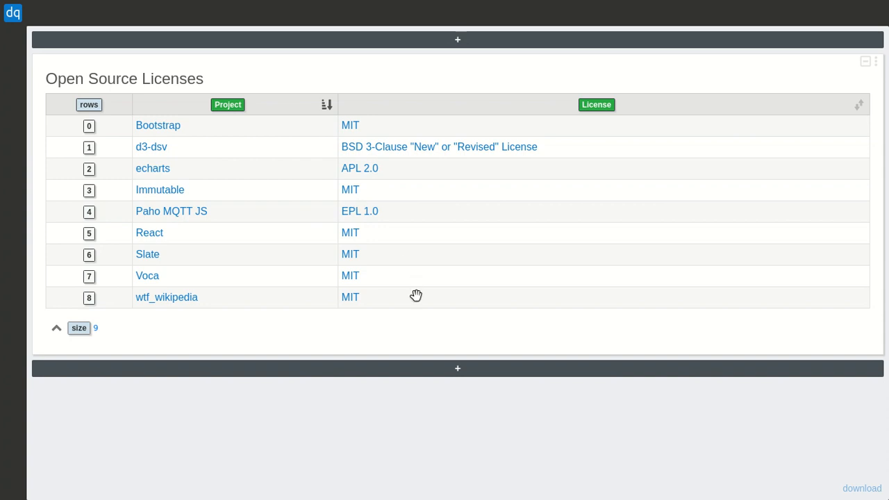
Add the About Instadeq system cell below the Open Source Licenses table and collapse it.
{"action": "left_click", "coordinate": [465, 370]}
{"action": "scroll", "coordinate": [464, 374], "scroll_direction": "down", "scroll_amount": 2}
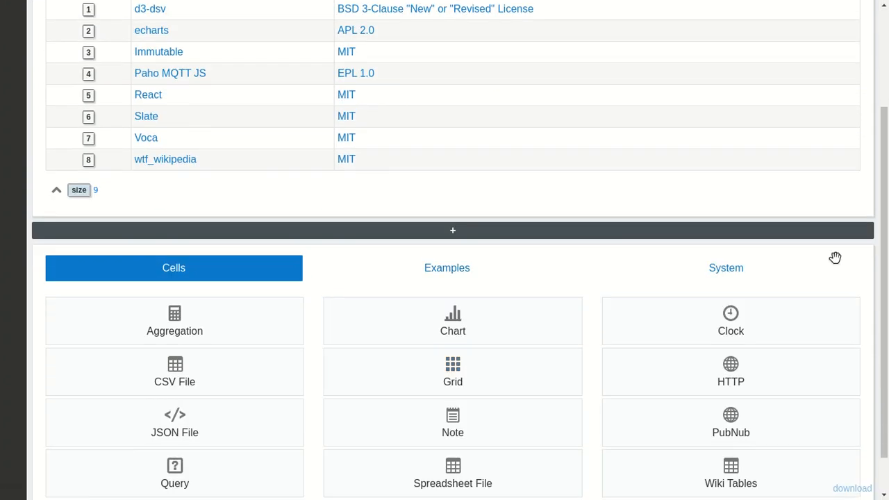
{"action": "left_click", "coordinate": [775, 280]}
{"action": "left_click", "coordinate": [199, 458]}
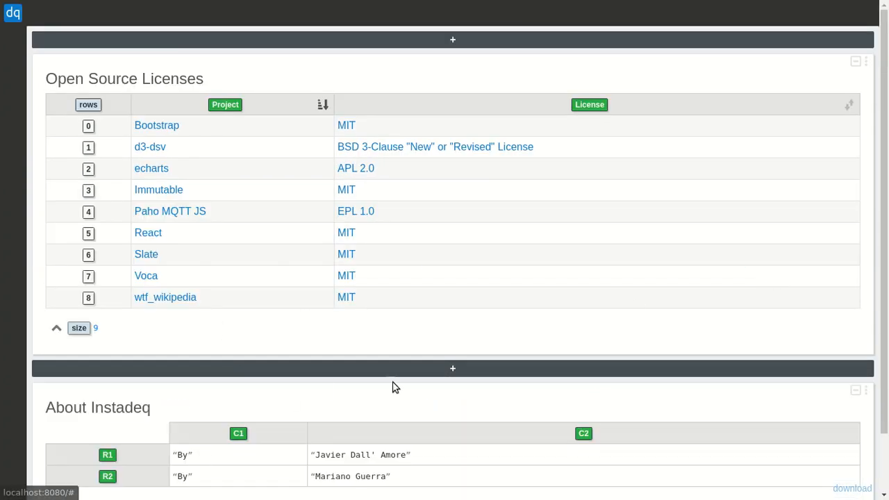
{"action": "scroll", "coordinate": [429, 387], "scroll_direction": "down", "scroll_amount": 1}
{"action": "scroll", "coordinate": [429, 387], "scroll_direction": "down", "scroll_amount": 1}
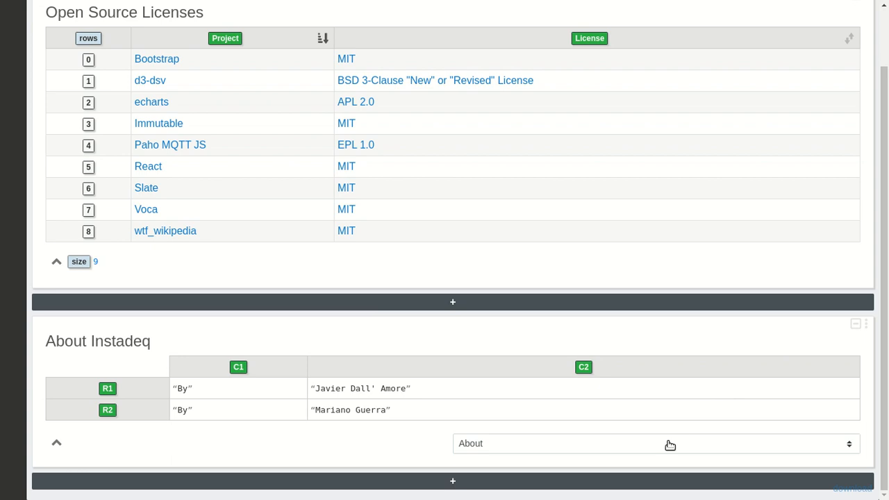
{"action": "left_click", "coordinate": [856, 324]}
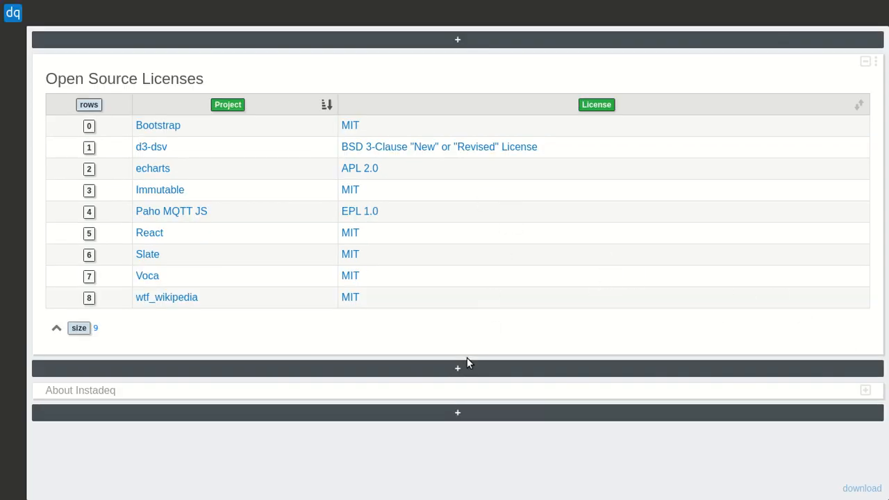
Insert an Aggregation cell directly below the licenses table and use the table's License column as its selected value.
{"action": "left_click", "coordinate": [455, 374]}
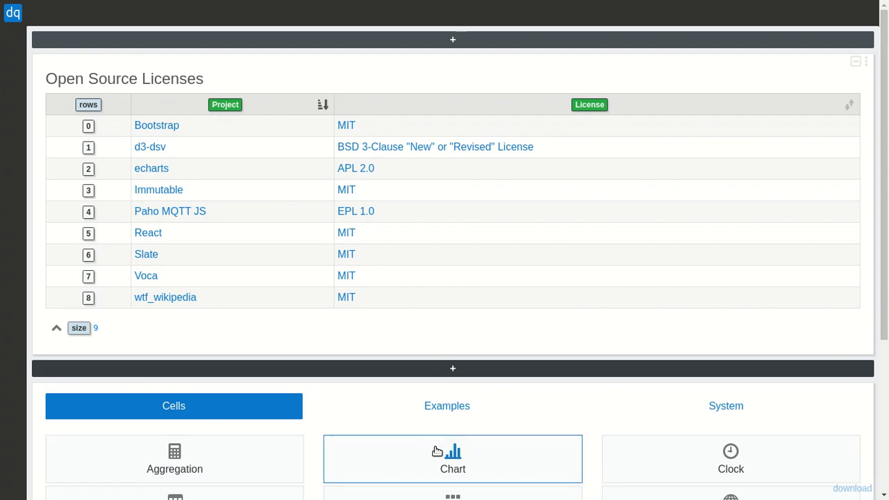
{"action": "left_click", "coordinate": [286, 452]}
{"action": "scroll", "coordinate": [471, 353], "scroll_direction": "down", "scroll_amount": 1}
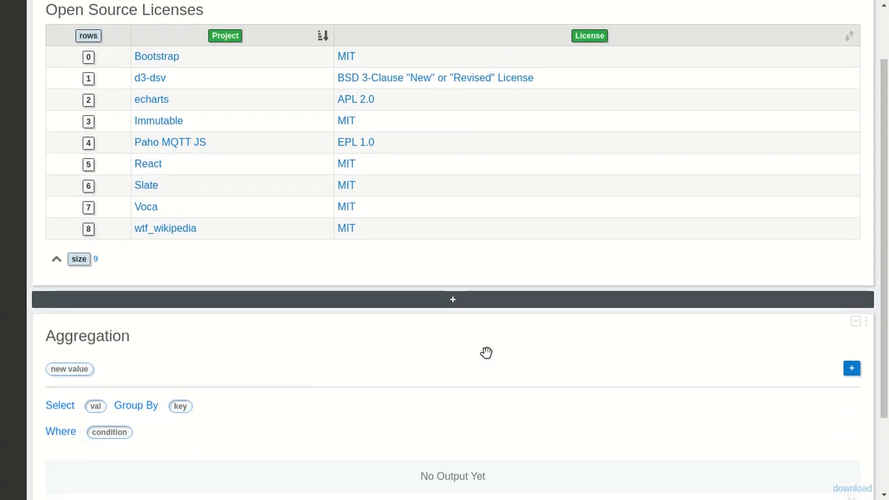
{"action": "left_click_drag", "start_coordinate": [582, 37], "coordinate": [97, 407]}
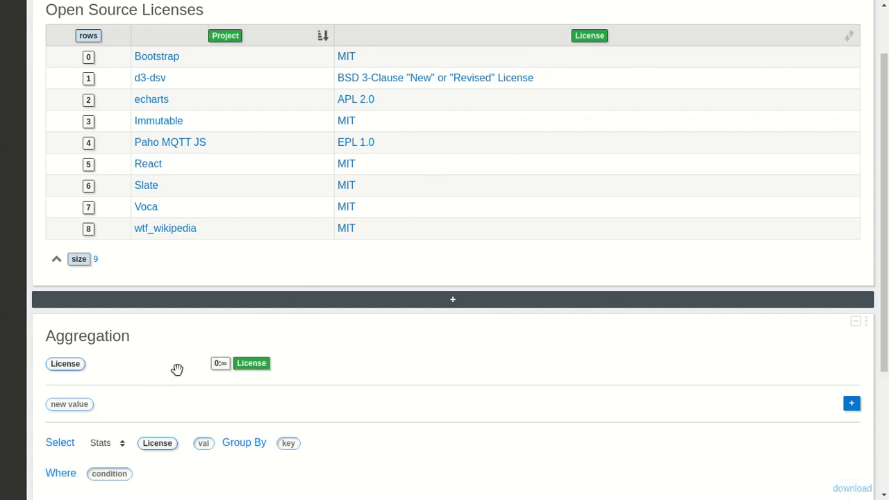
Group the aggregation by License and set its aggregate function to Count.
{"action": "scroll", "coordinate": [153, 386], "scroll_direction": "down", "scroll_amount": 2}
{"action": "left_click_drag", "start_coordinate": [145, 341], "coordinate": [284, 341]}
{"action": "left_click", "coordinate": [104, 340]}
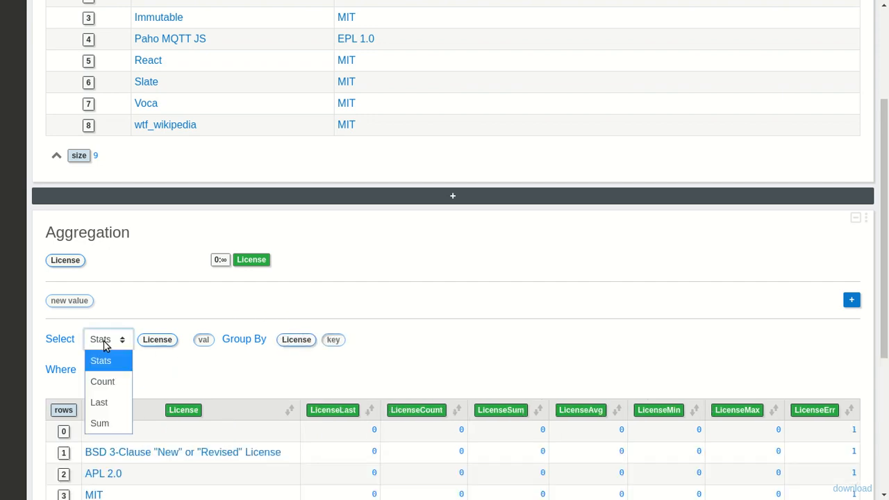
{"action": "left_click", "coordinate": [104, 381]}
{"action": "scroll", "coordinate": [518, 330], "scroll_direction": "down", "scroll_amount": 3}
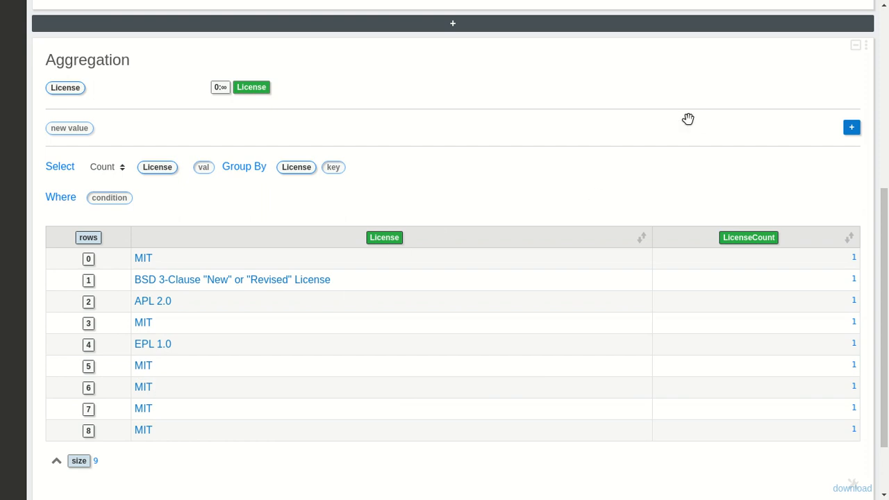
Add a new calculated value to the aggregation and name it Title.
{"action": "left_click", "coordinate": [852, 127]}
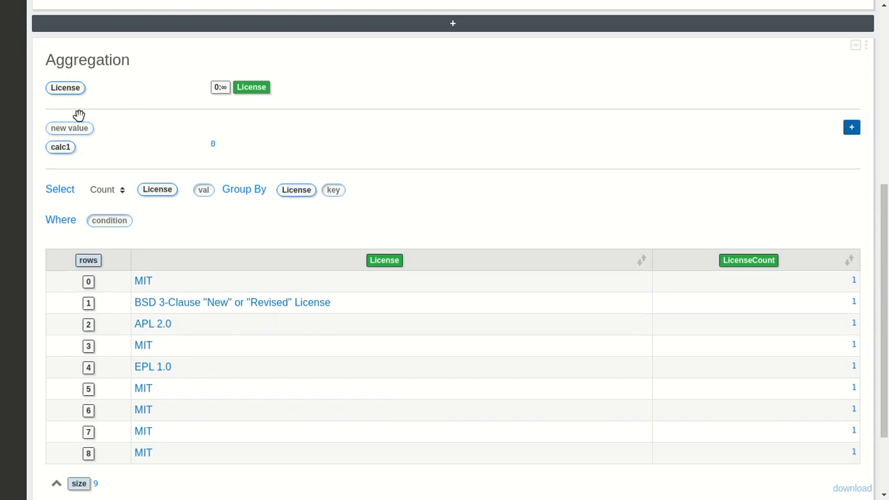
{"action": "left_click", "coordinate": [56, 147]}
{"action": "left_click", "coordinate": [346, 154]}
{"action": "key", "text": "ctrl+a"}
{"action": "type", "text": "Li"}
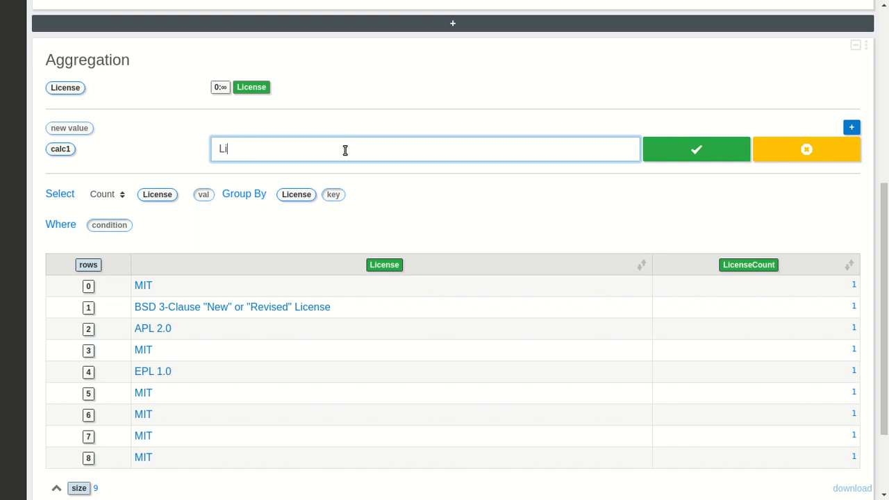
{"action": "type", "text": "tle"}
{"action": "key", "text": "Return"}
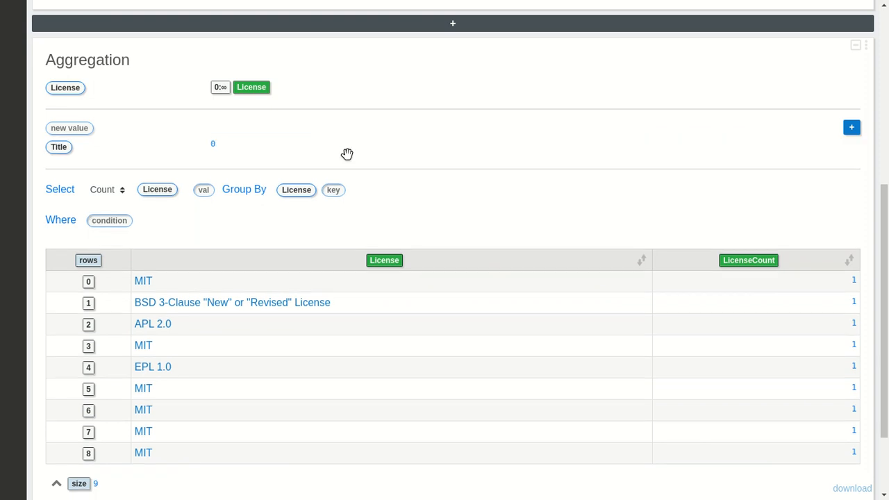
Define the Title value with the link title function, using License as its link argument.
{"action": "left_click", "coordinate": [215, 145]}
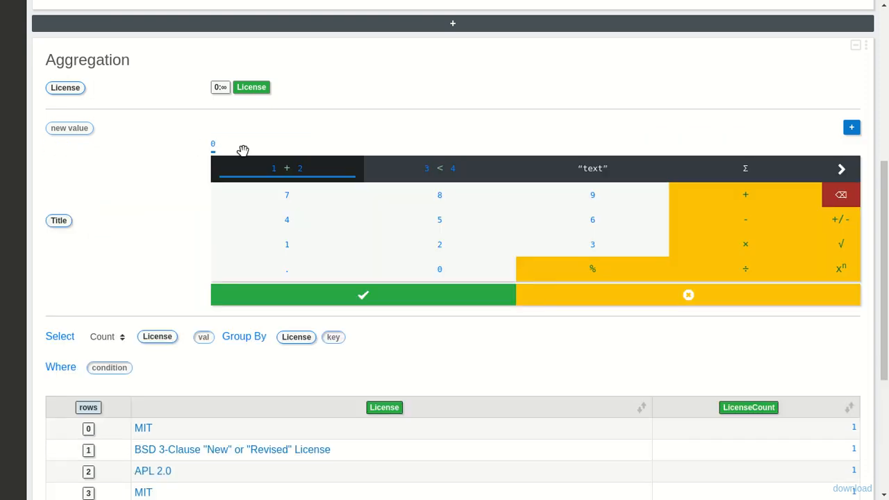
{"action": "left_click", "coordinate": [669, 173]}
{"action": "type", "text": "link"}
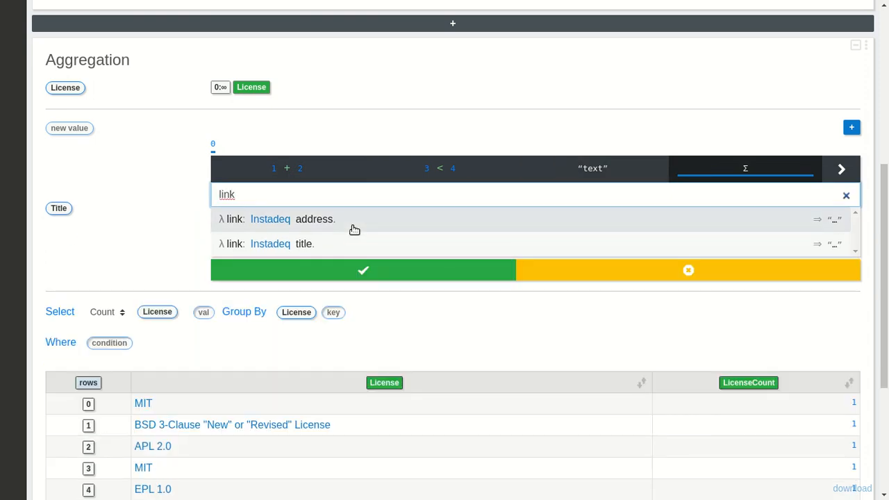
{"action": "left_click", "coordinate": [323, 246]}
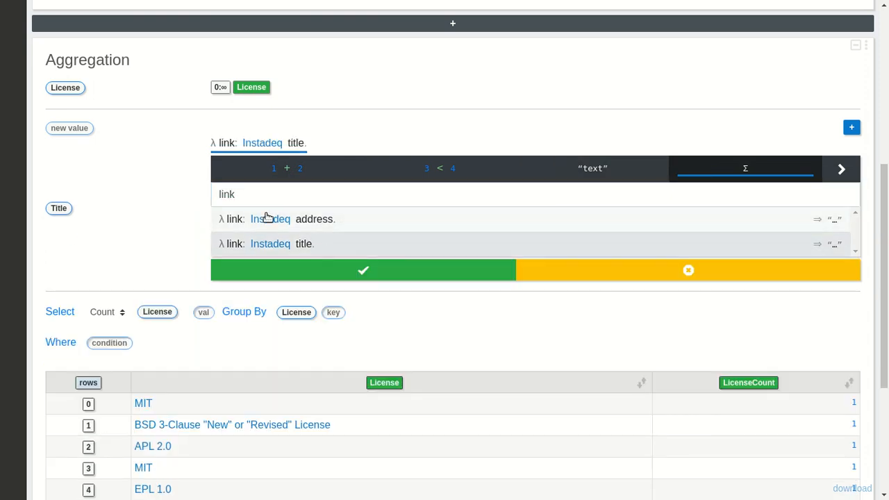
{"action": "left_click_drag", "start_coordinate": [70, 89], "coordinate": [266, 145]}
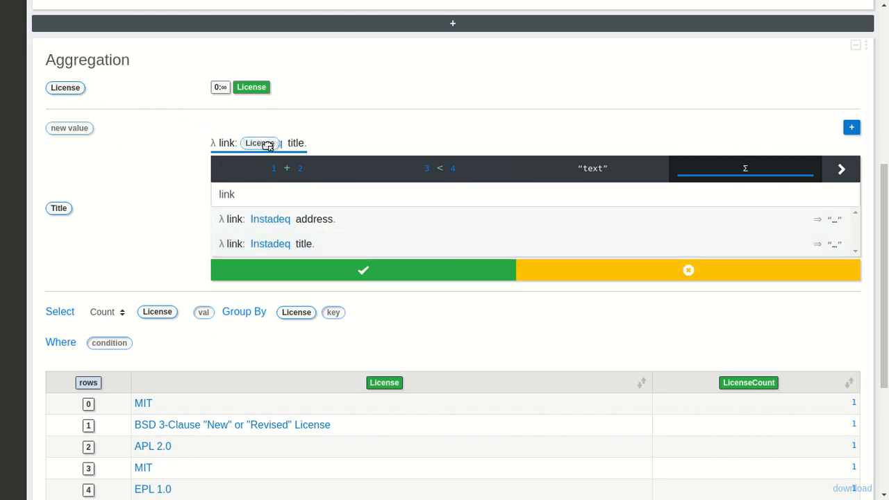
{"action": "left_click", "coordinate": [342, 268]}
Replace the aggregation's License grouping key with the calculated Title value.
{"action": "left_click_drag", "start_coordinate": [59, 147], "coordinate": [299, 192]}
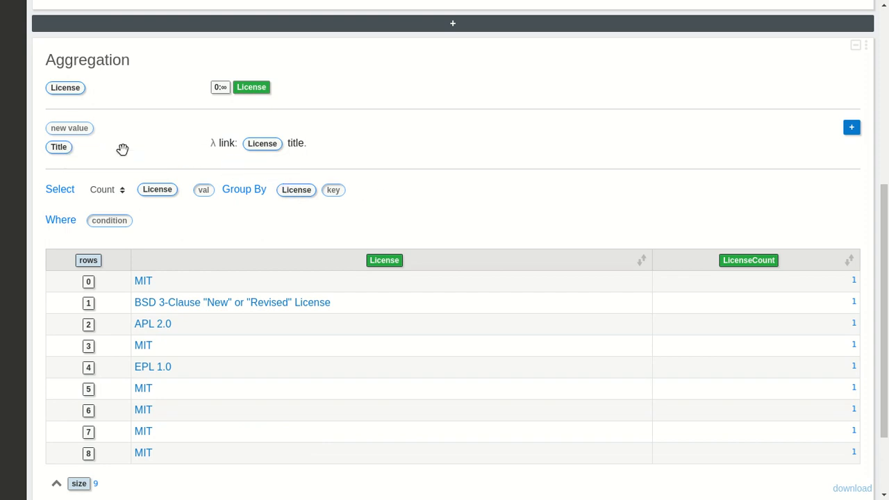
{"action": "left_click_drag", "start_coordinate": [58, 144], "coordinate": [368, 216]}
{"action": "left_click_drag", "start_coordinate": [54, 218], "coordinate": [285, 260]}
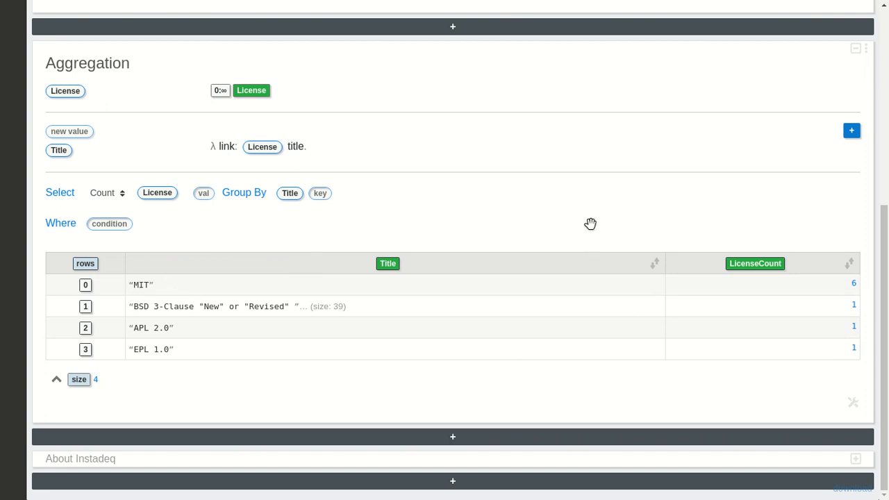
Insert a Chart cell below the aggregation and plot LicenseCount by Title.
{"action": "left_click", "coordinate": [470, 436]}
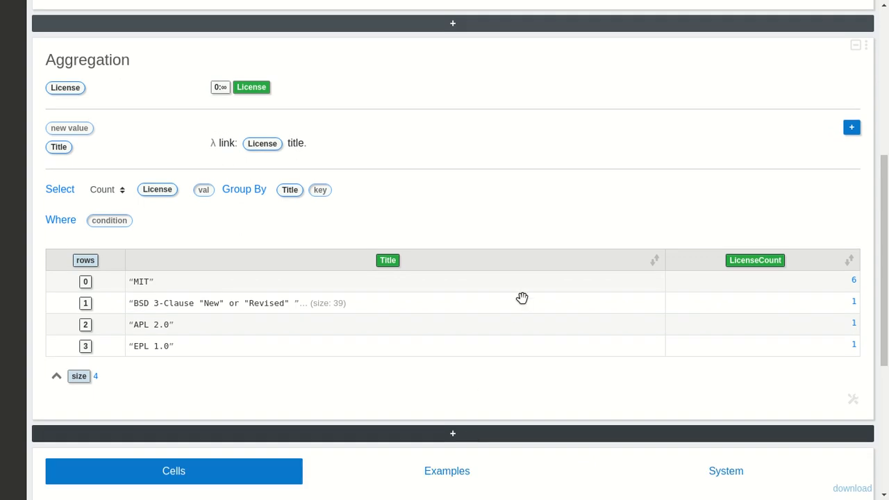
{"action": "left_click", "coordinate": [490, 323]}
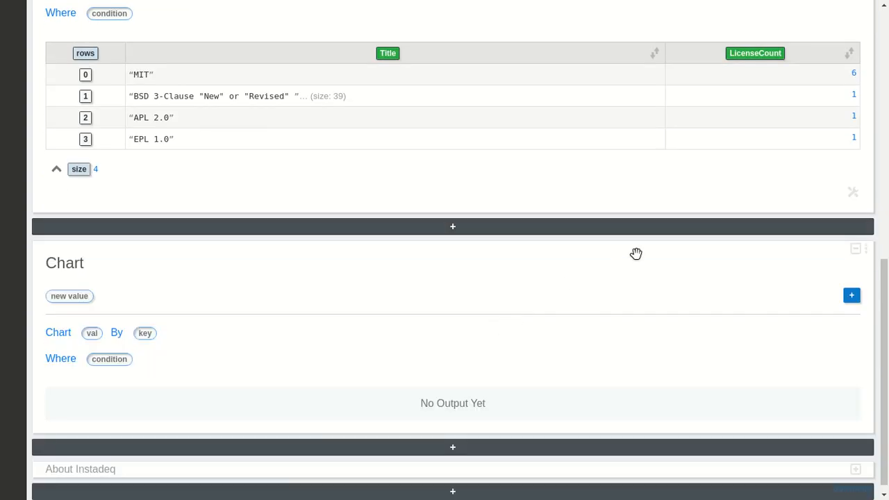
{"action": "left_click_drag", "start_coordinate": [758, 54], "coordinate": [92, 334]}
{"action": "left_click_drag", "start_coordinate": [388, 54], "coordinate": [214, 369]}
Sort the chart's data table by LicenseCount in ascending order.
{"action": "scroll", "coordinate": [518, 278], "scroll_direction": "down", "scroll_amount": 3}
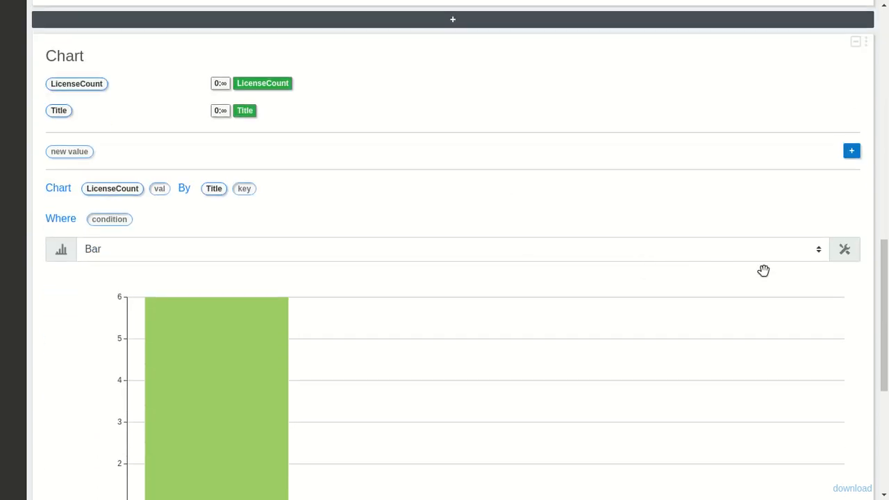
{"action": "scroll", "coordinate": [869, 292], "scroll_direction": "down", "scroll_amount": 2}
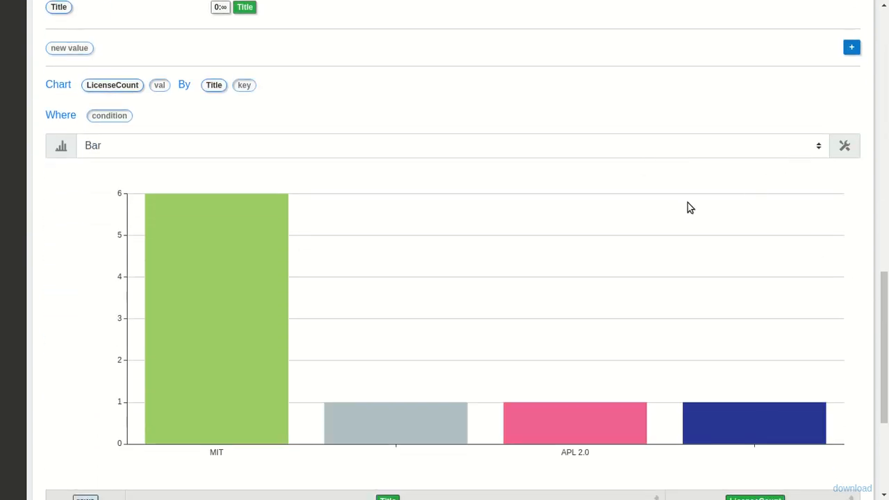
{"action": "scroll", "coordinate": [648, 361], "scroll_direction": "down", "scroll_amount": 1}
{"action": "scroll", "coordinate": [648, 360], "scroll_direction": "down", "scroll_amount": 2}
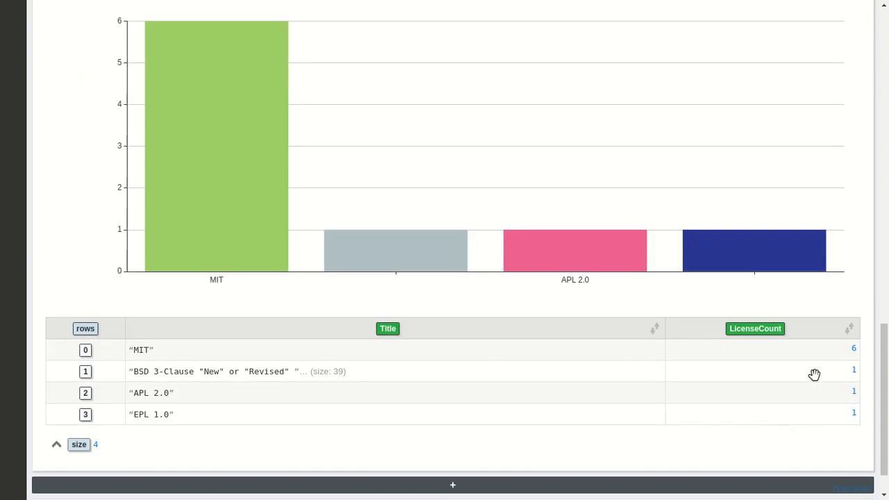
{"action": "left_click", "coordinate": [849, 331]}
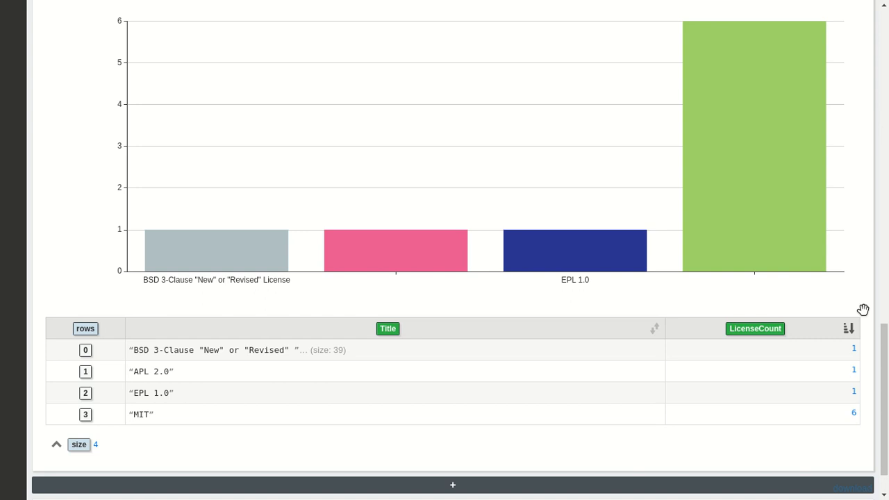
Compare the bar chart with its data table and inspect the value of the MIT bar.
{"action": "scroll", "coordinate": [863, 310], "scroll_direction": "up", "scroll_amount": 3}
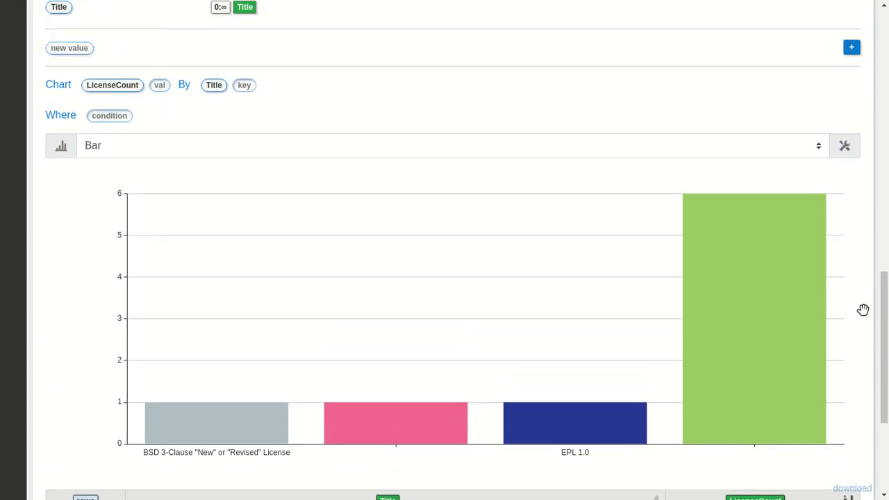
{"action": "scroll", "coordinate": [862, 310], "scroll_direction": "down", "scroll_amount": 3}
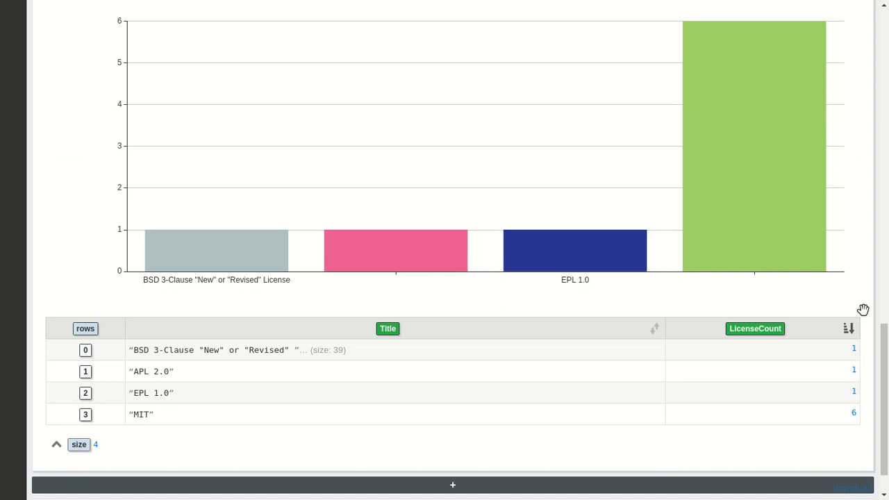
{"action": "scroll", "coordinate": [862, 310], "scroll_direction": "up", "scroll_amount": 1}
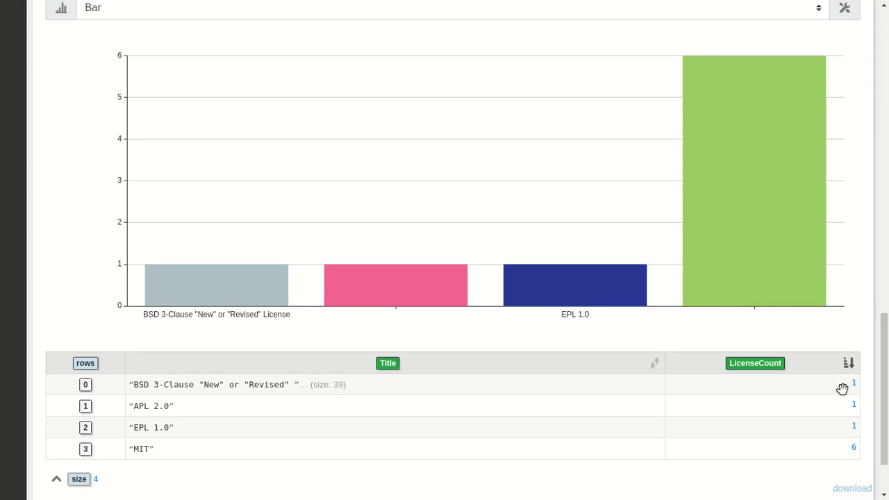
{"action": "mouse_move", "coordinate": [794, 241]}
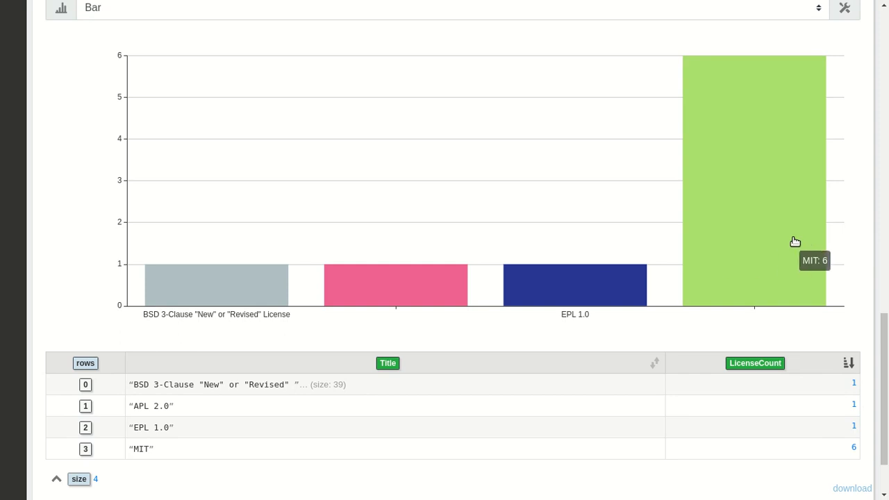
Change the LicenseCount by Title chart from bars to Pie and compare it with its data table.
{"action": "scroll", "coordinate": [861, 208], "scroll_direction": "up", "scroll_amount": 3}
{"action": "left_click", "coordinate": [751, 107]}
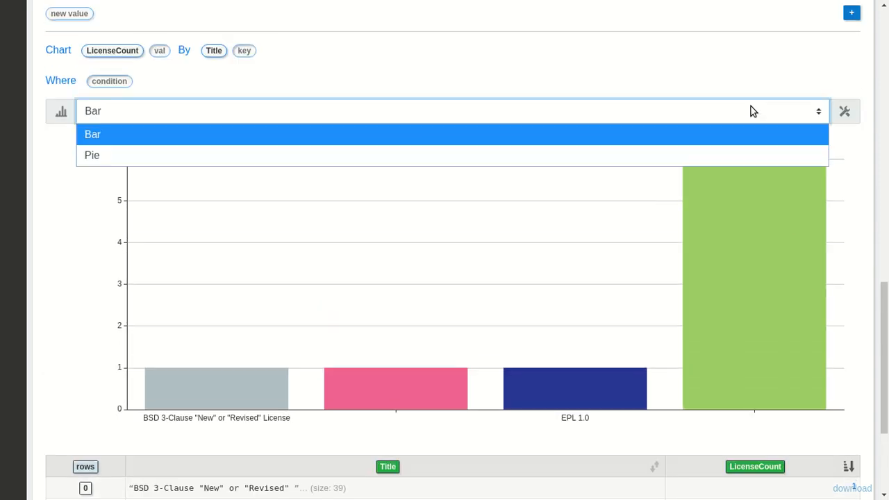
{"action": "left_click", "coordinate": [692, 155]}
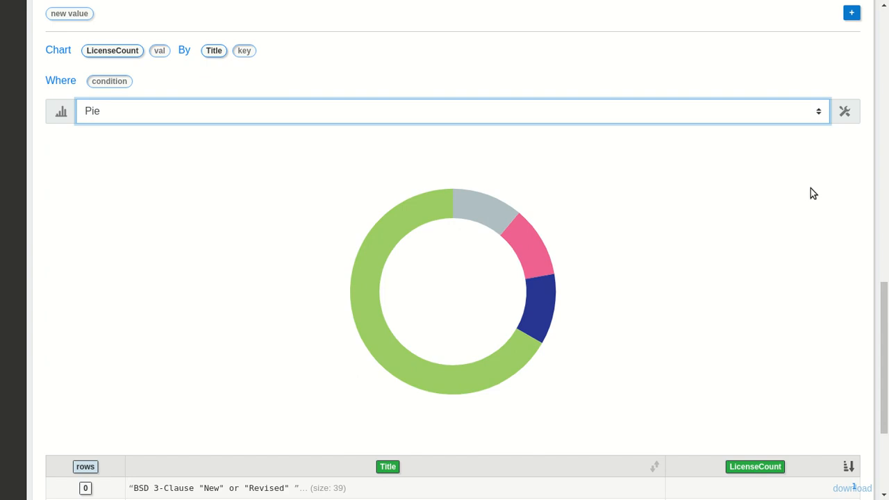
{"action": "left_click_drag", "start_coordinate": [883, 298], "coordinate": [883, 338]}
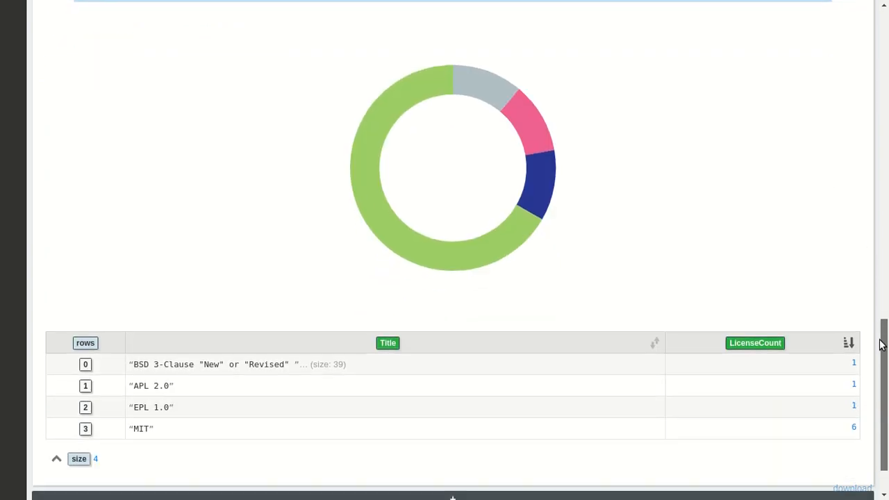
{"action": "scroll", "coordinate": [848, 275], "scroll_direction": "up", "scroll_amount": 12}
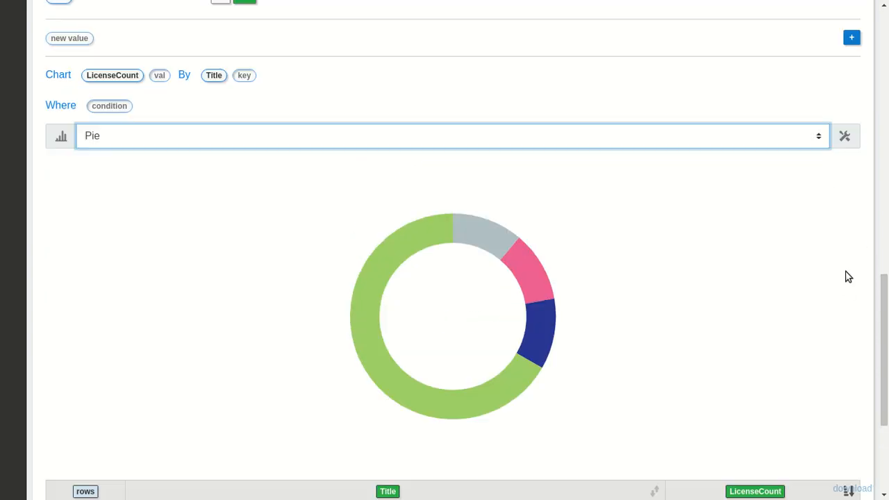
Open the cell catalogue above the Open Source Licenses table and browse its Examples and System categories.
{"action": "scroll", "coordinate": [846, 276], "scroll_direction": "up", "scroll_amount": 2}
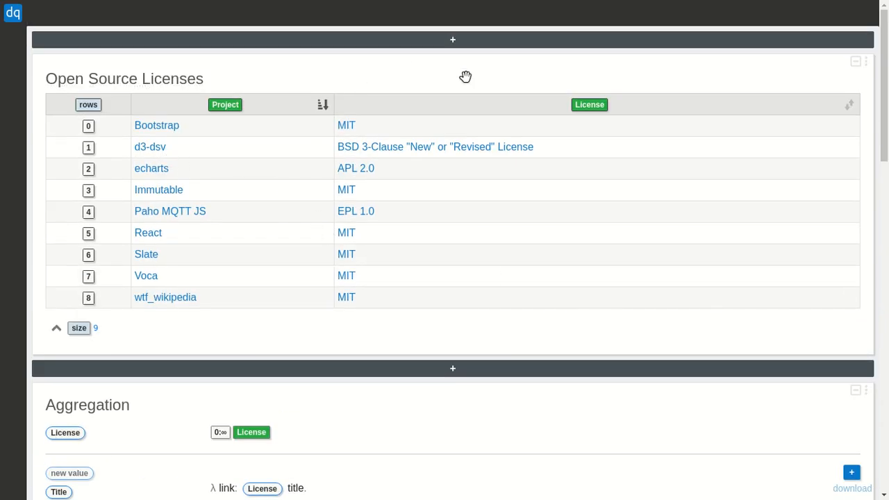
{"action": "left_click", "coordinate": [416, 39]}
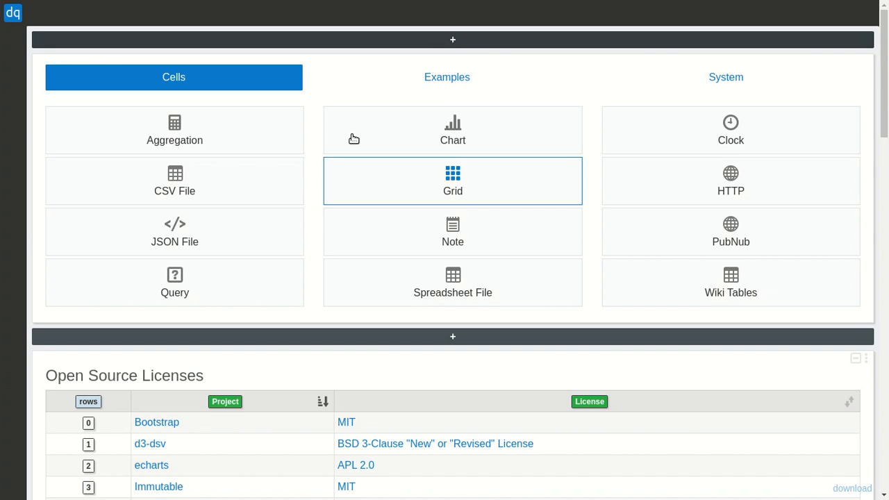
{"action": "left_click", "coordinate": [401, 74]}
{"action": "left_click", "coordinate": [662, 88]}
{"action": "scroll", "coordinate": [347, 305], "scroll_direction": "down", "scroll_amount": 1}
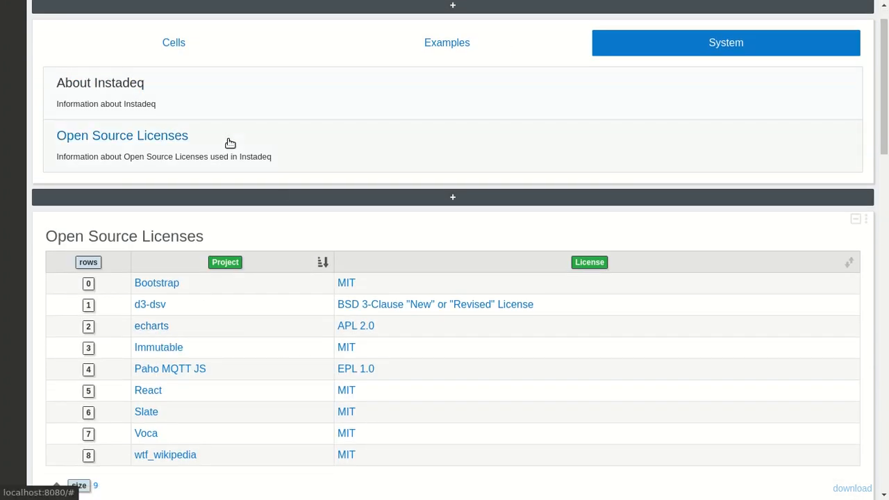